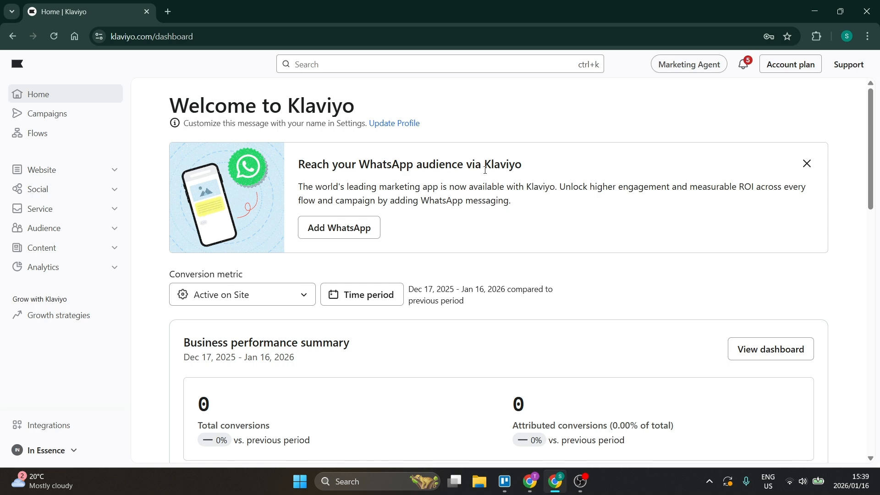
Dismiss the WhatsApp promotion on the home dashboard and open the WhatsApp settings of the account.
click(807, 164)
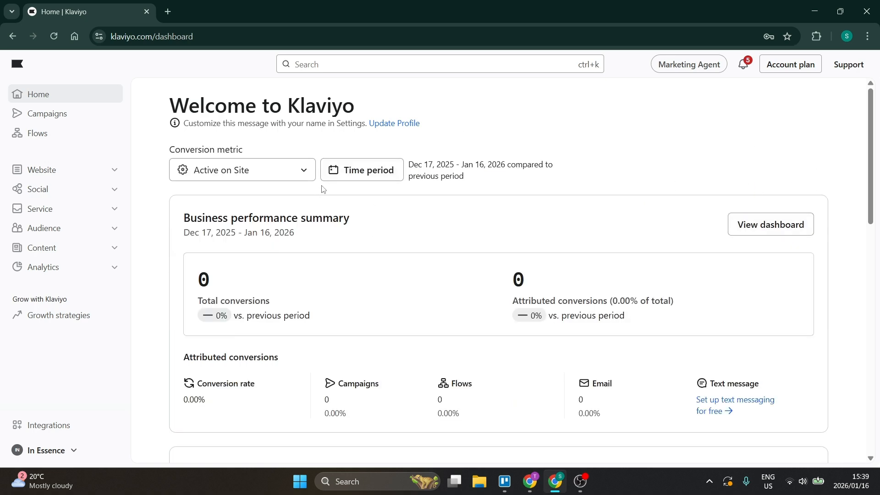
click(45, 454)
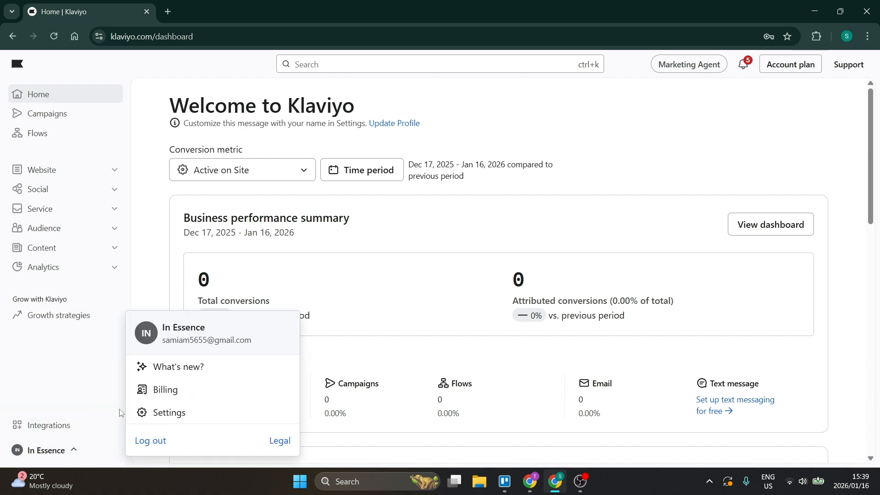
click(173, 412)
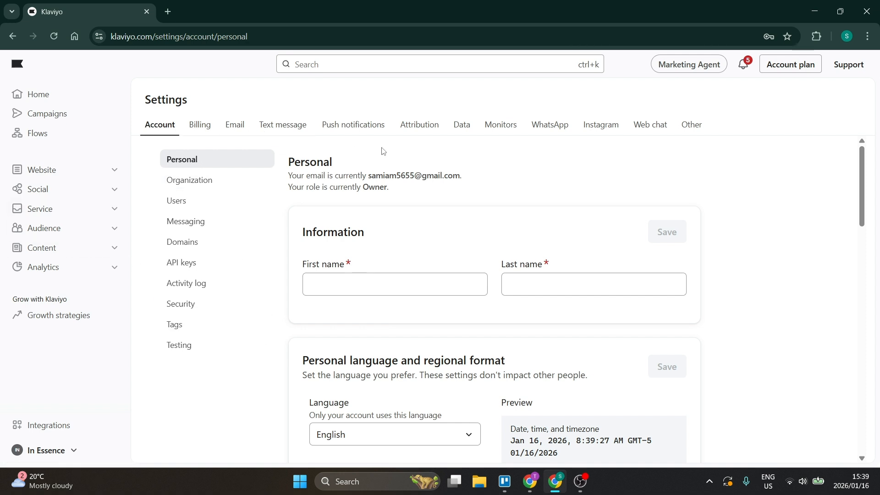
click(543, 129)
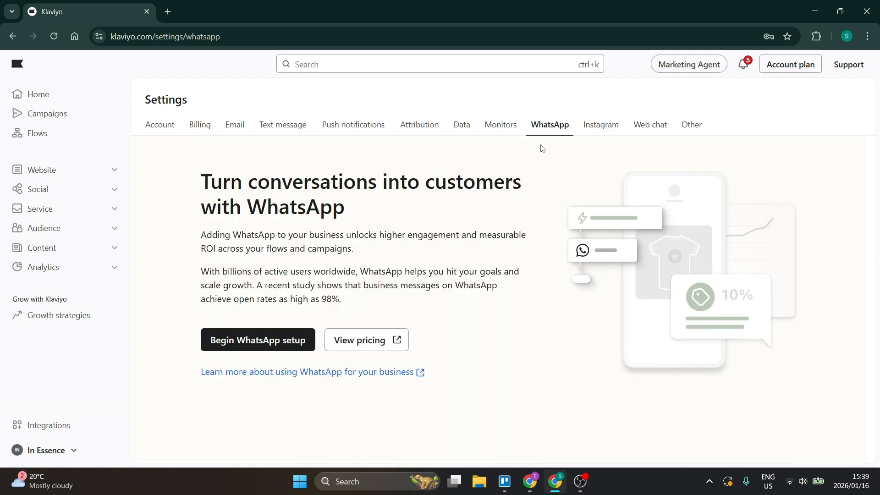
Begin the WhatsApp setup for a business using the WhatsApp Business App and launch the connection to WhatsApp.
click(262, 342)
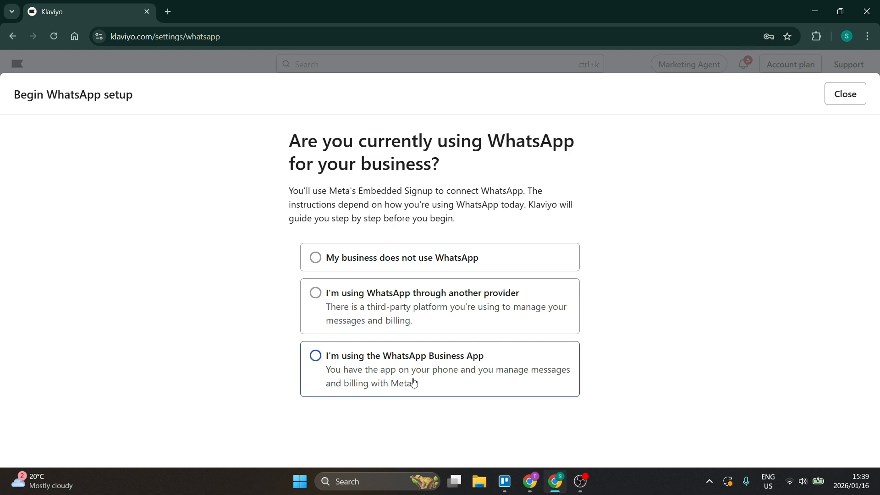
click(395, 379)
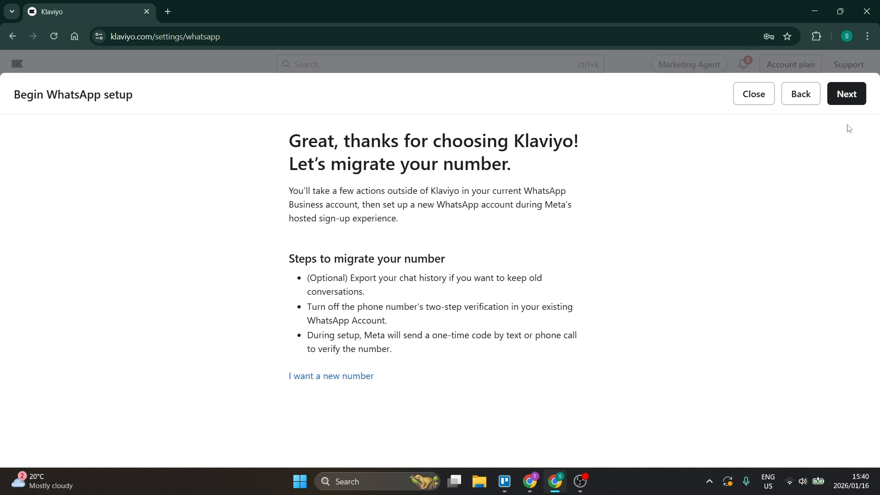
click(847, 99)
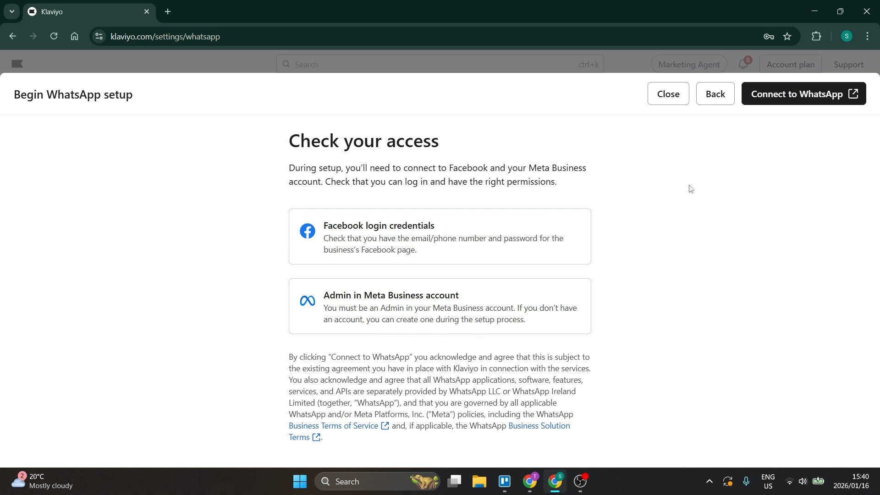
click(794, 100)
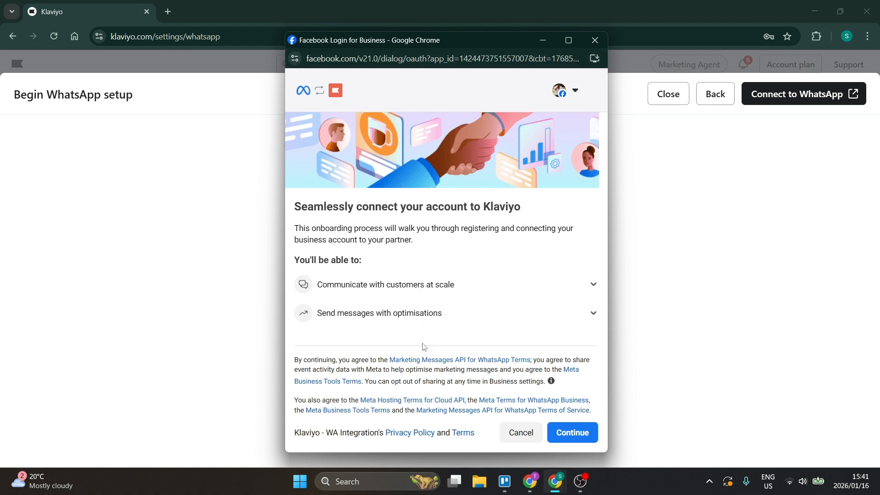
Continue the Meta onboarding and choose to create a WhatsApp Business account under the Bobs Place portfolio.
click(563, 438)
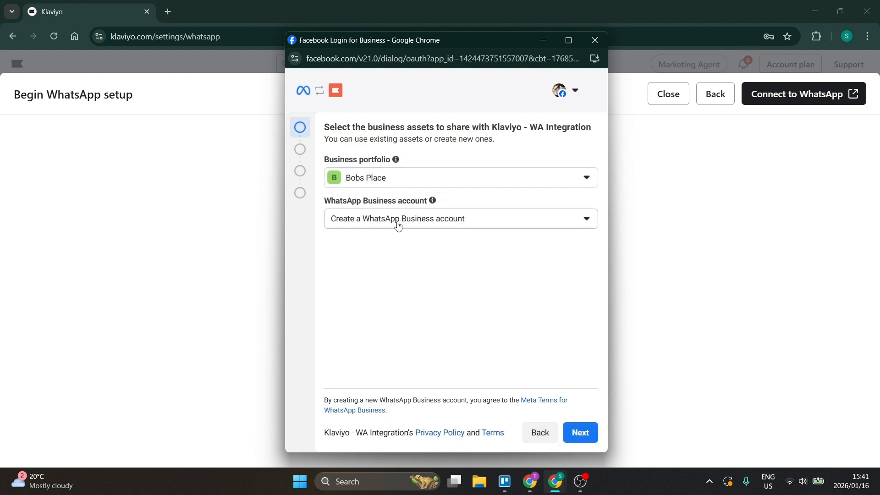
click(453, 227)
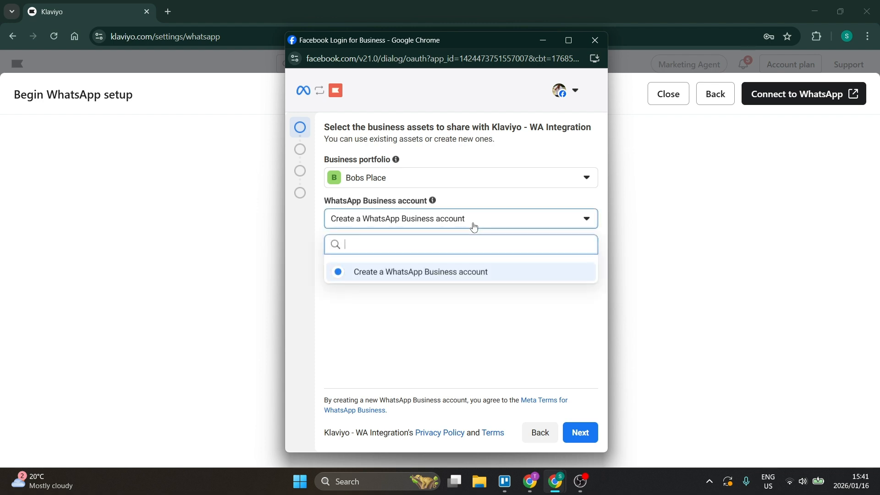
click(380, 273)
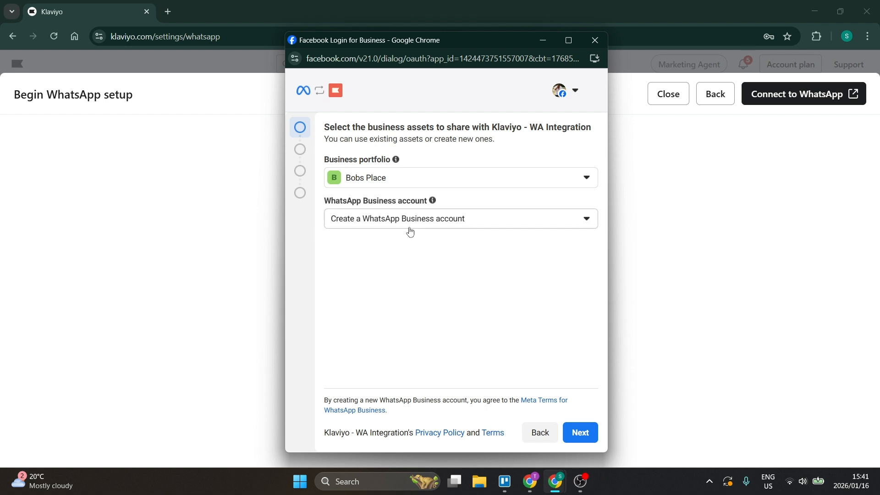
click(569, 431)
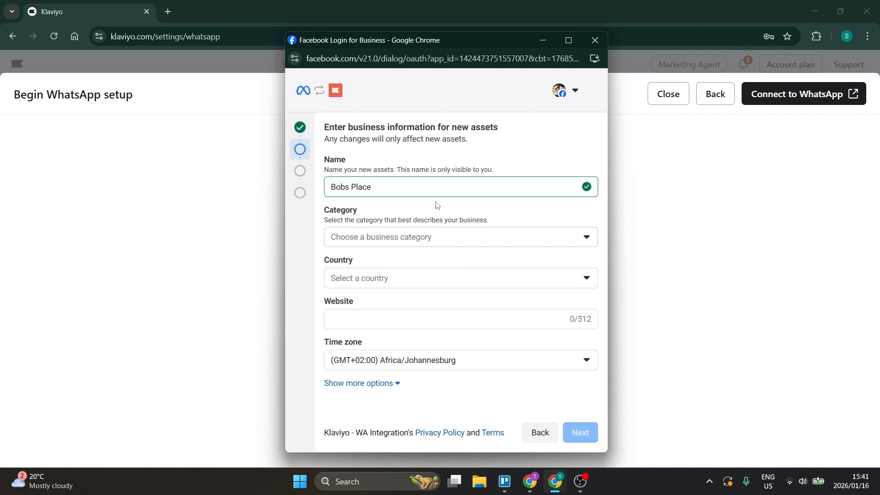
Set the new assets' business category to Education and country to South Africa, and submit the business information.
click(459, 239)
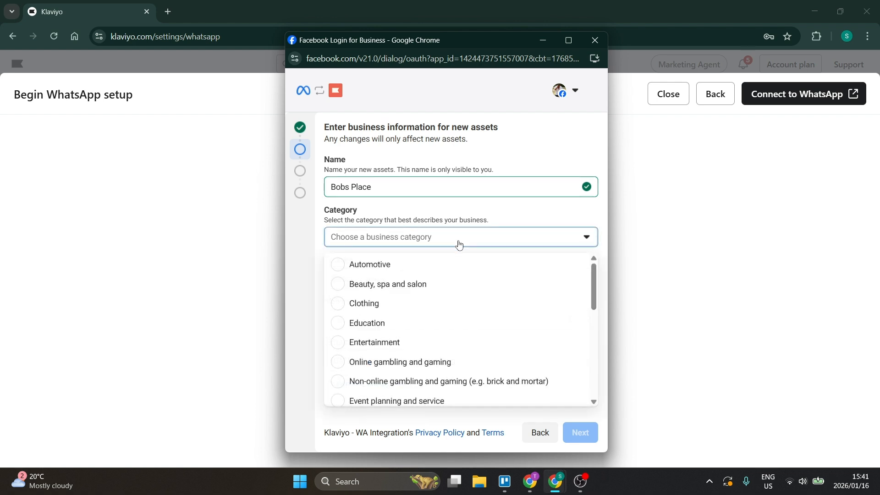
click(373, 323)
click(386, 282)
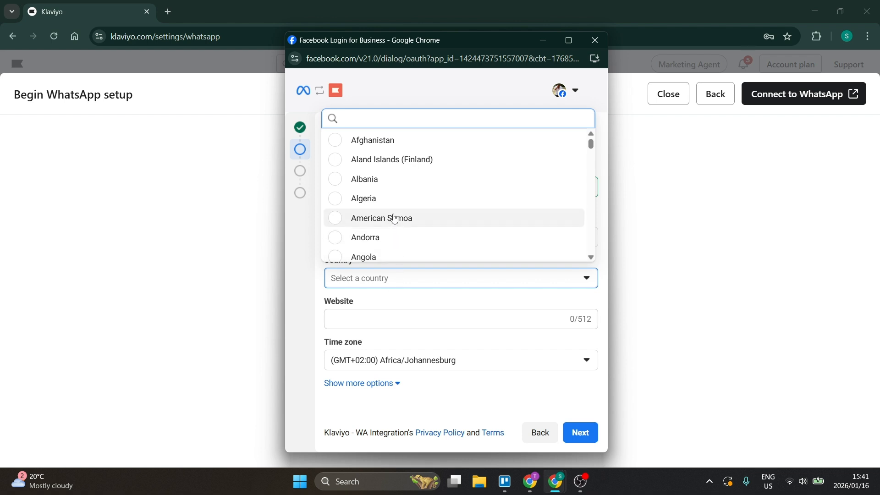
scroll(381, 216, down, 20)
scroll(383, 210, down, 10)
text(south)
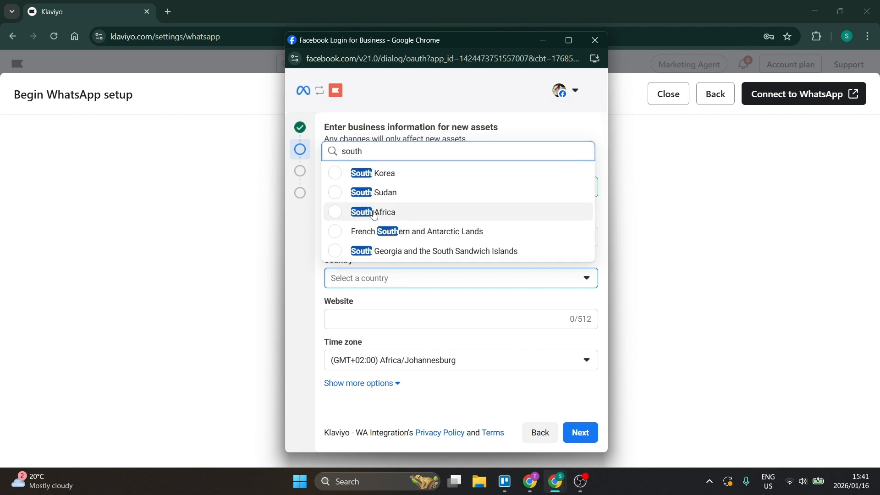
click(374, 213)
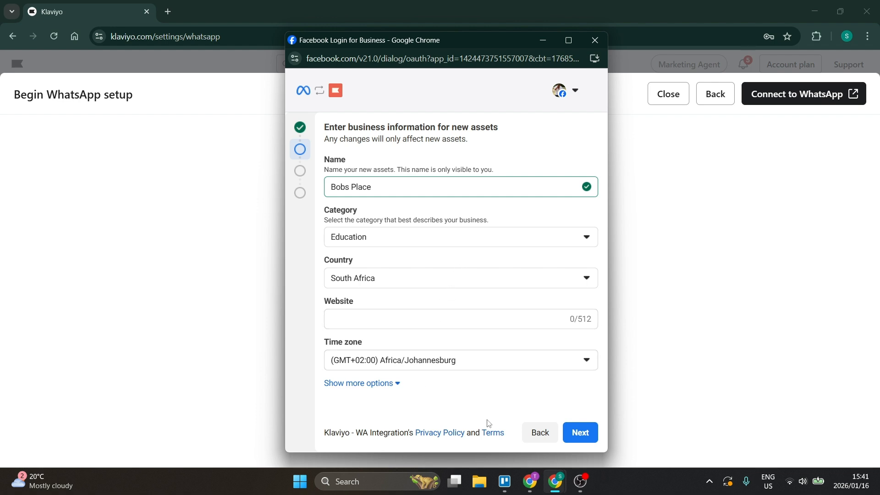
click(390, 385)
scroll(386, 383, down, 1)
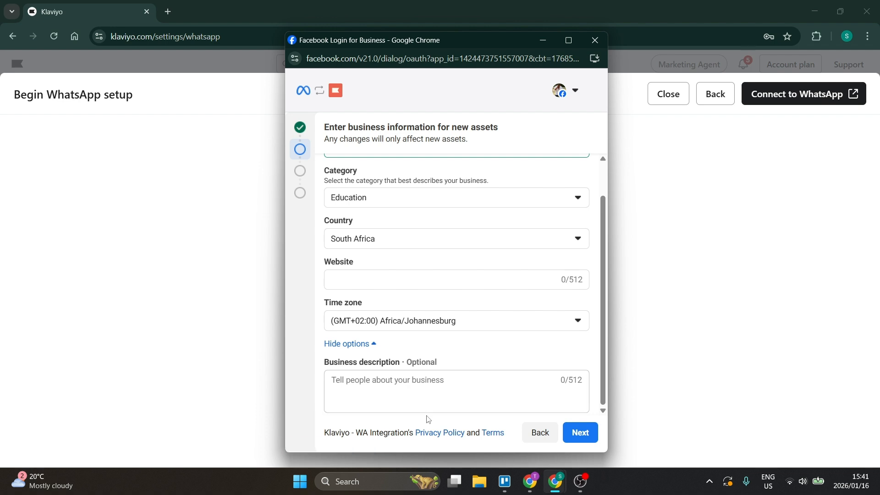
click(580, 437)
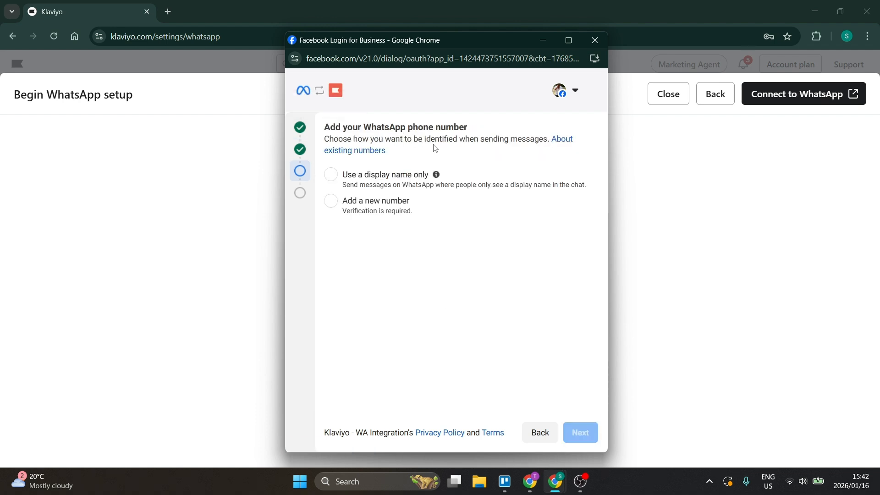
Choose to add a new WhatsApp number instead of a display name only, with the South Africa country code ZA +27.
mouse_move(436, 175)
click(331, 176)
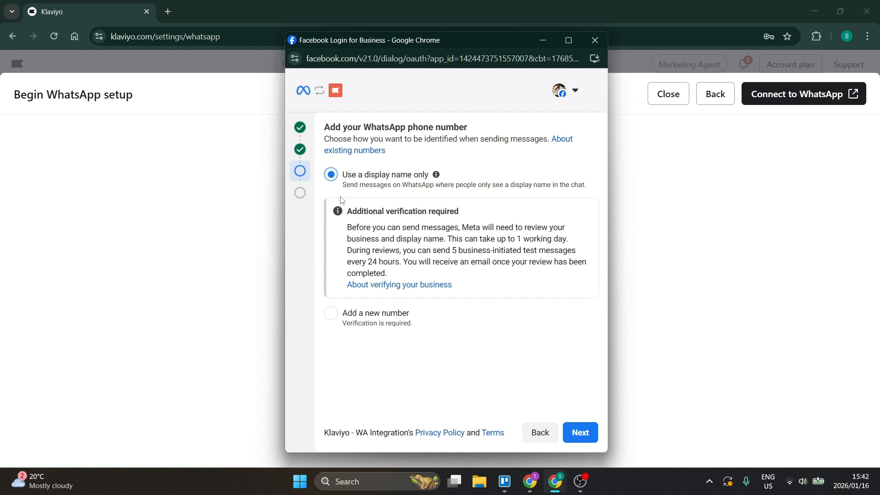
click(331, 314)
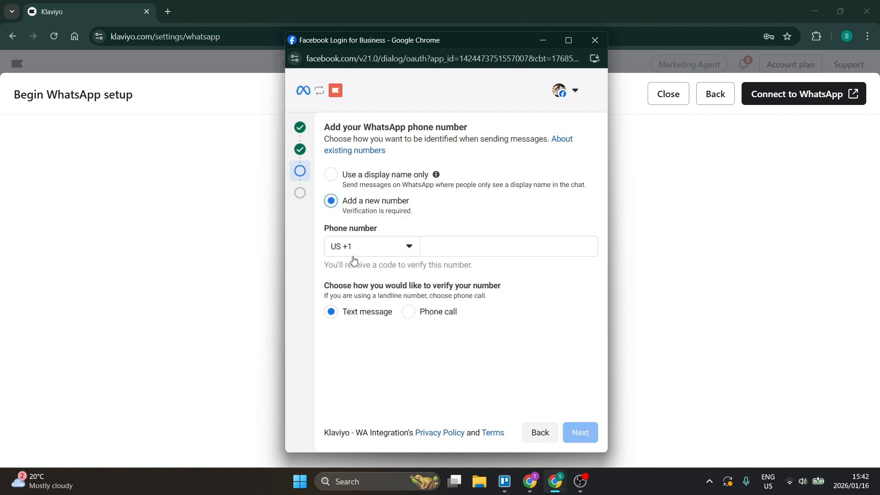
click(398, 248)
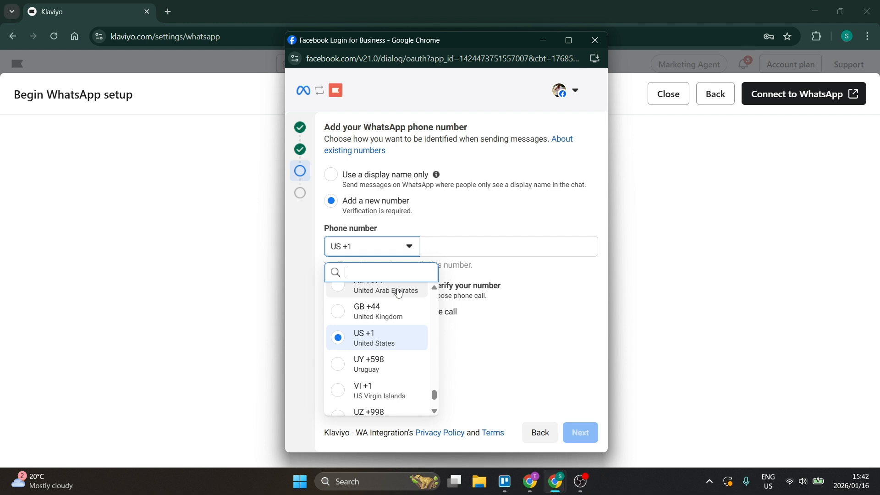
text(south)
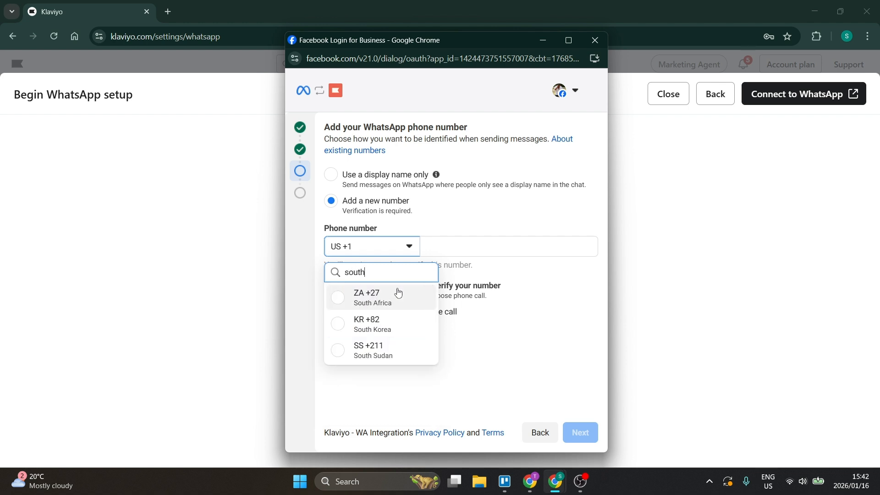
click(398, 294)
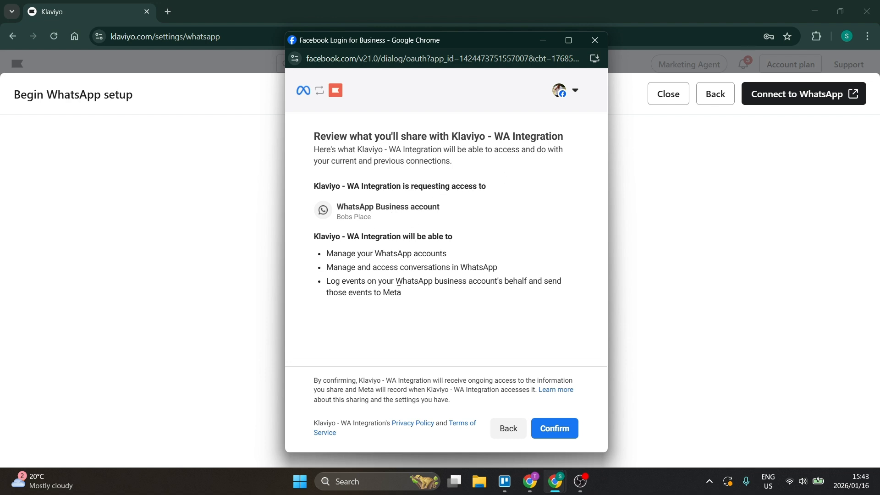
Confirm the access shared with Klaviyo - WA Integration, finish the onboarding, and check the WhatsApp account's status.
click(555, 433)
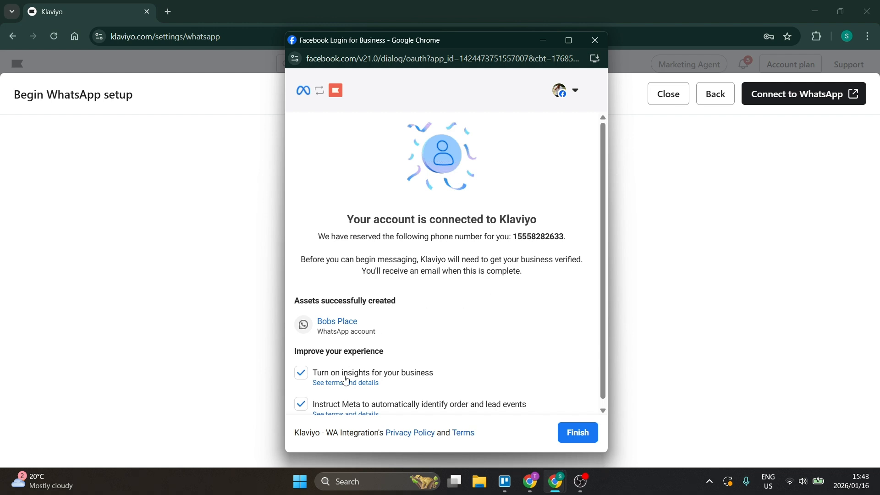
scroll(365, 385, down, 1)
click(567, 432)
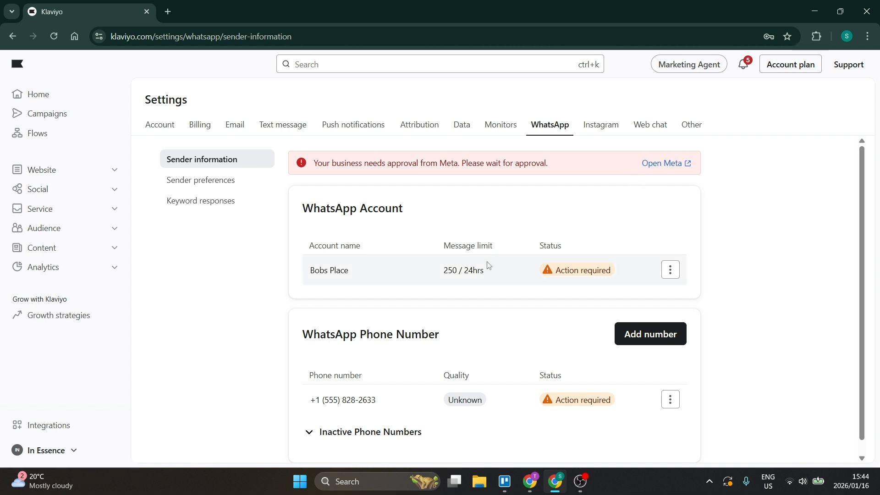
scroll(488, 264, down, 1)
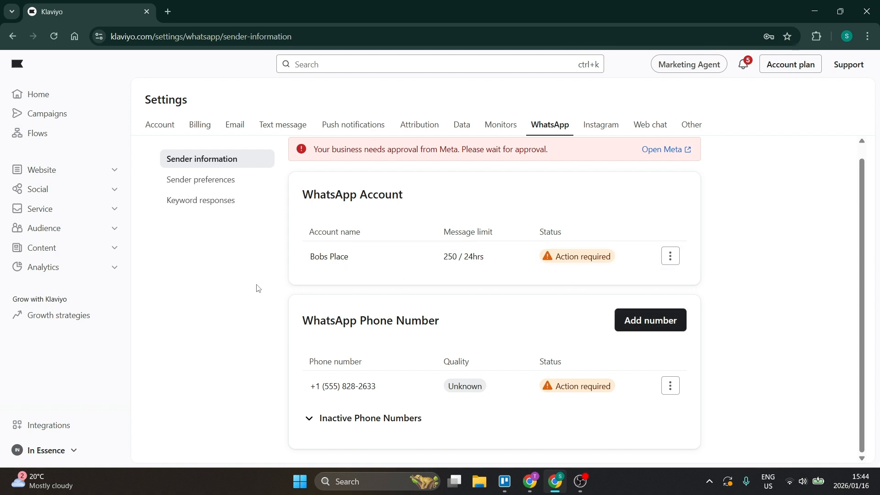
mouse_move(576, 258)
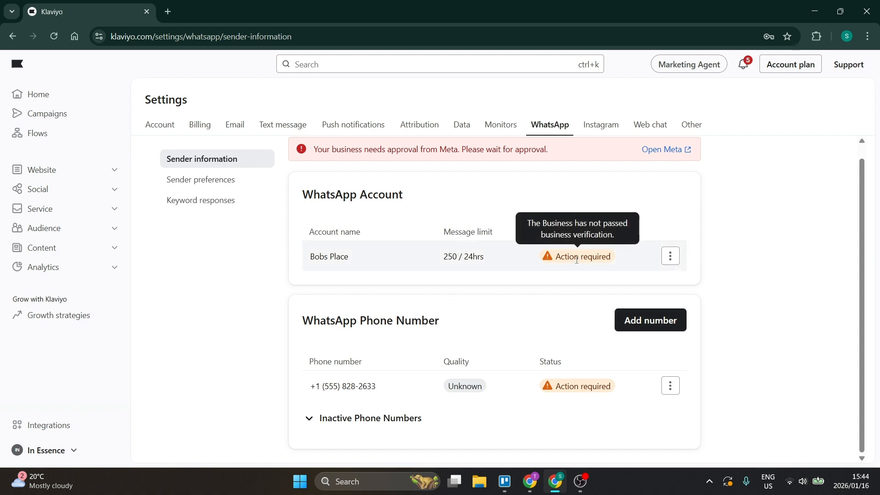